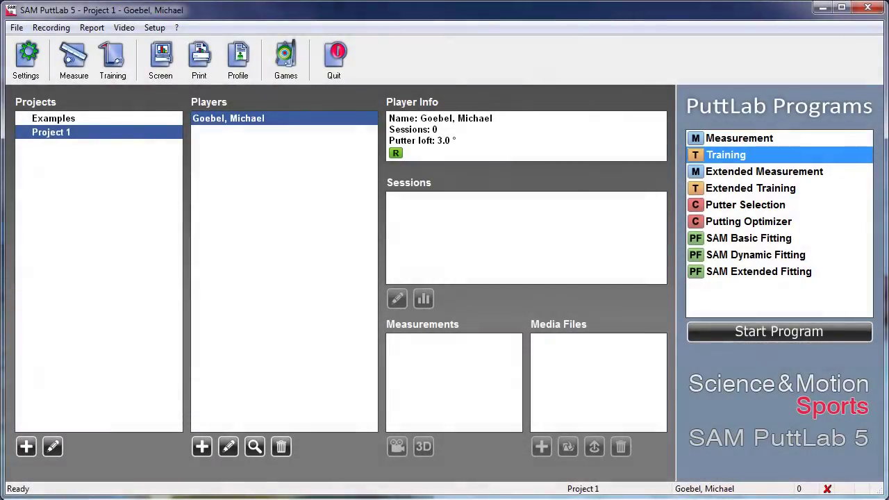
# Activate app remote control (iOS / Android) in the general program settings
pyautogui.click(154, 28)
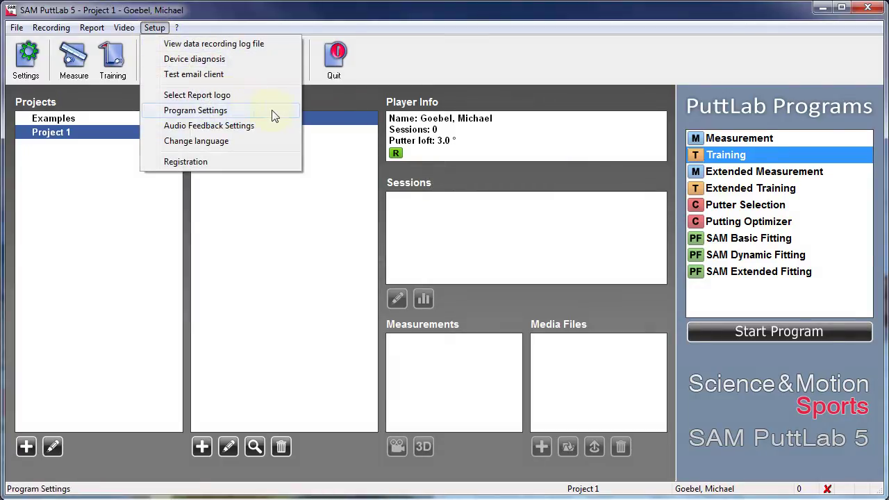
pyautogui.click(278, 111)
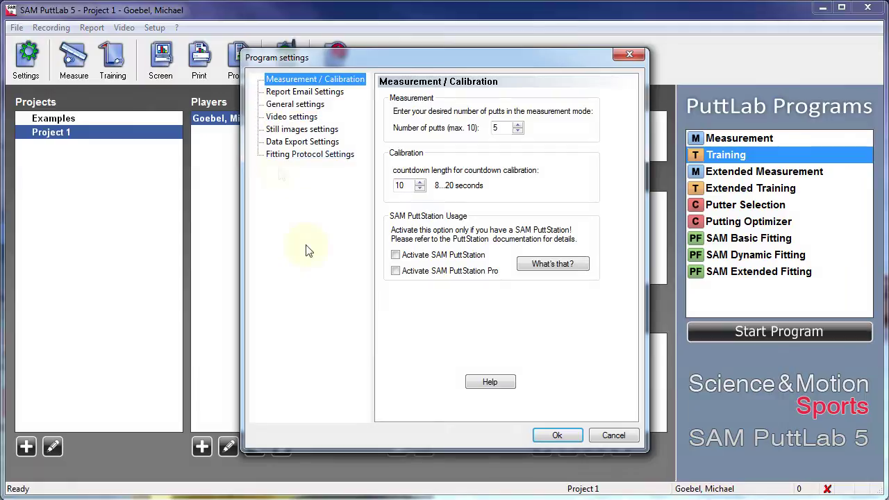
pyautogui.click(316, 109)
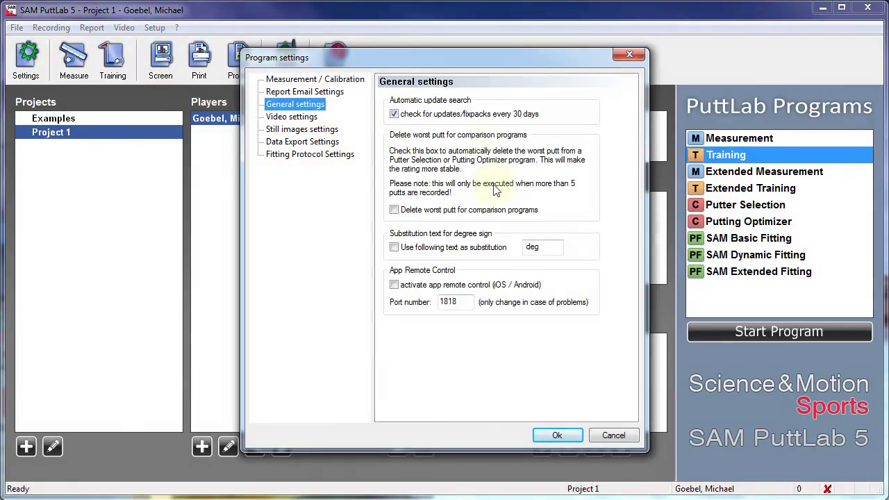
pyautogui.click(394, 287)
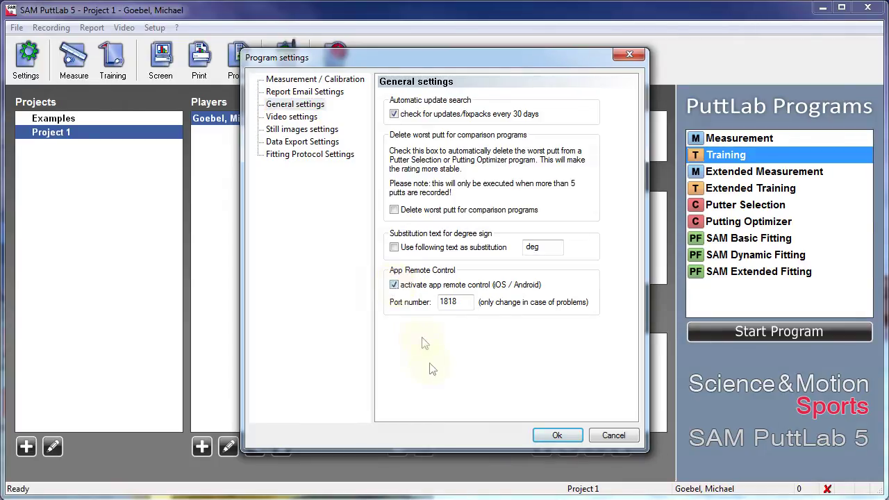
pyautogui.click(557, 435)
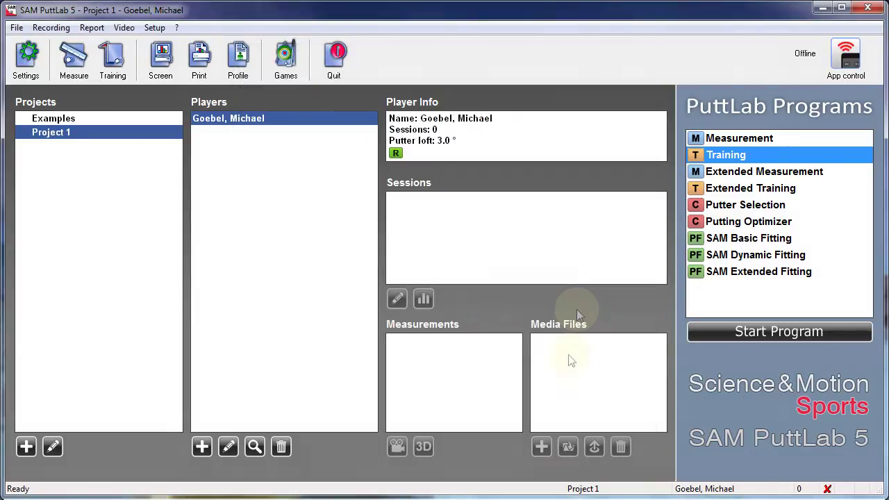
# Start the app control server, hide its status window, and switch to the SAM PuttLab App on the iPad to connect to PuttLab
pyautogui.click(848, 59)
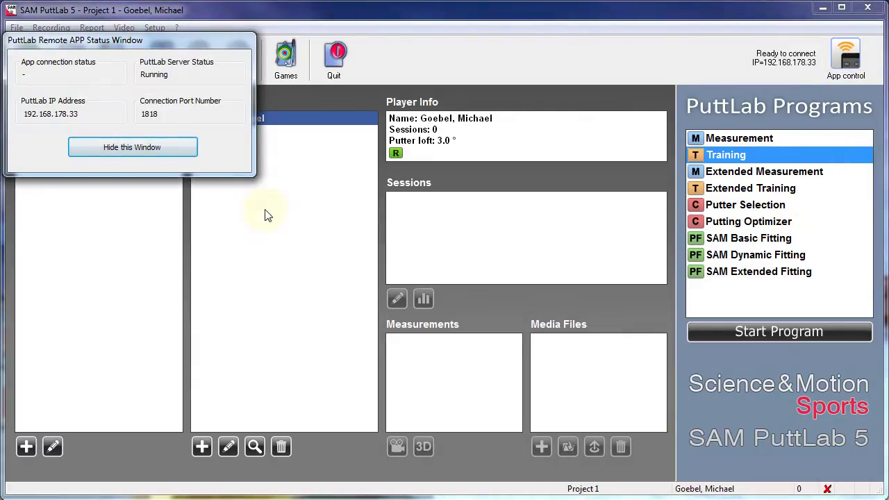
pyautogui.click(153, 147)
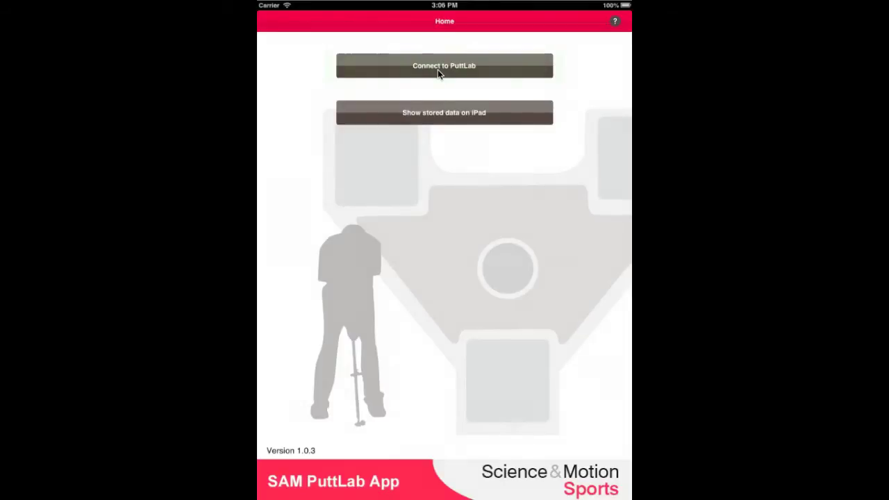
pyautogui.click(438, 69)
pyautogui.click(438, 70)
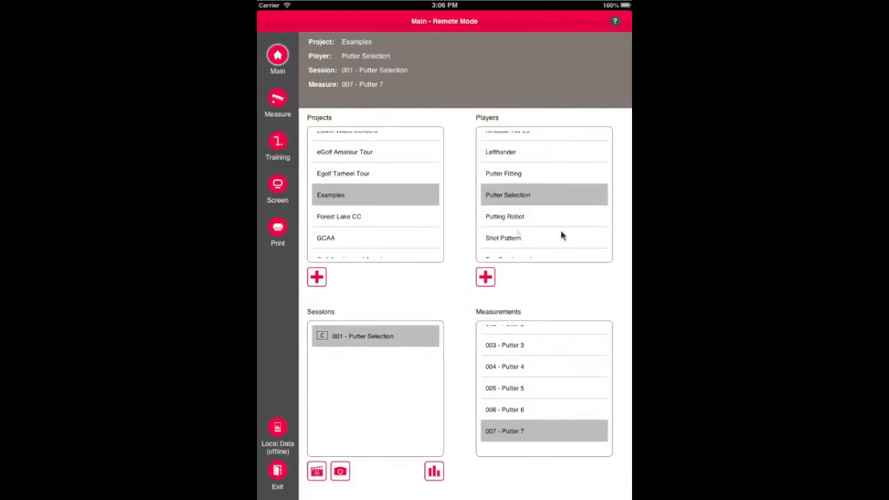
# Select the player Amateur HC-15 in the Examples project
pyautogui.click(375, 222)
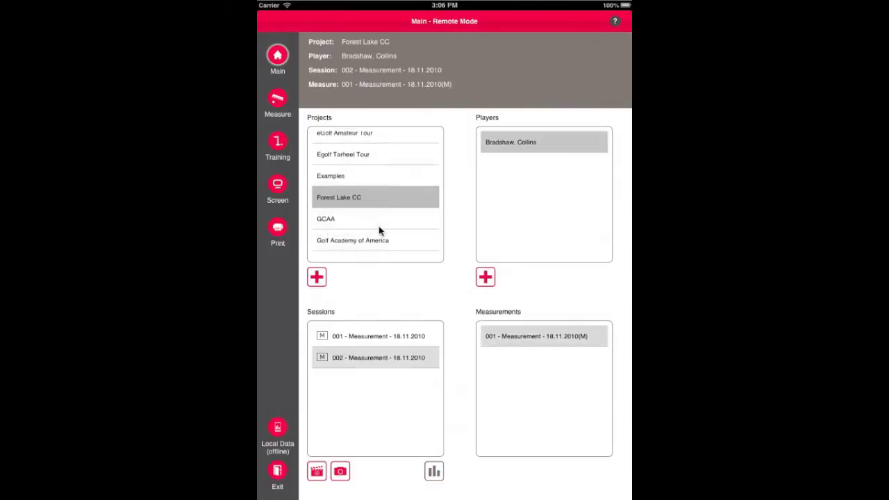
pyautogui.click(340, 181)
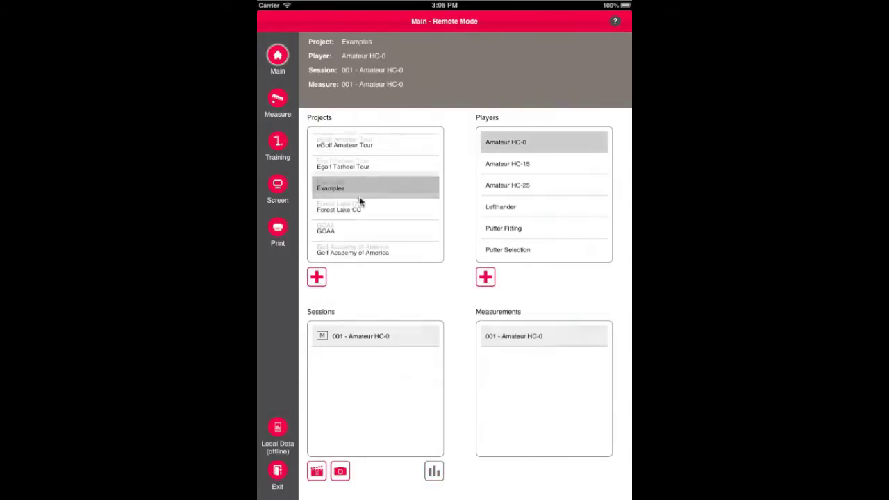
pyautogui.click(529, 167)
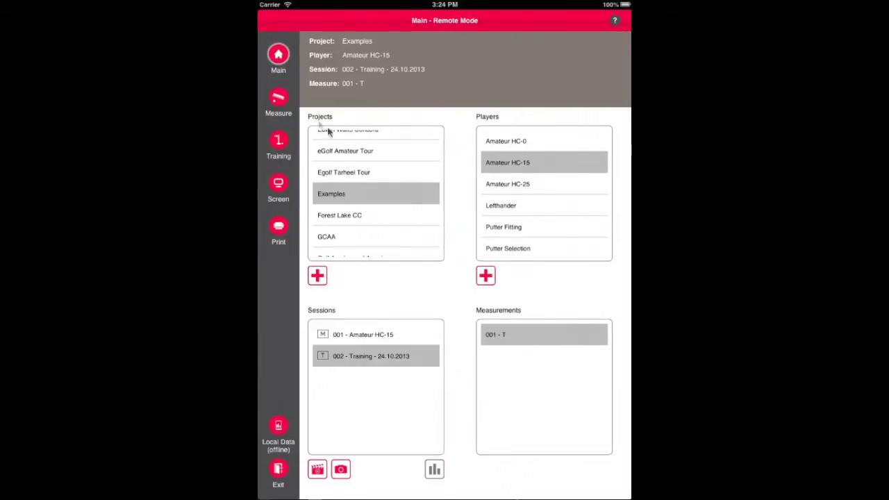
# Start a new measurement for the selected player with the No Report option and delete the last recorded putt
pyautogui.click(279, 103)
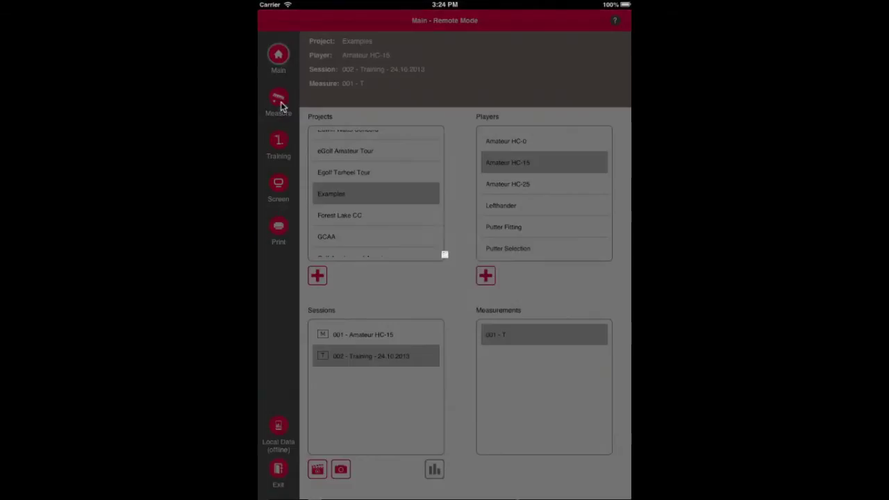
pyautogui.click(426, 201)
pyautogui.click(432, 217)
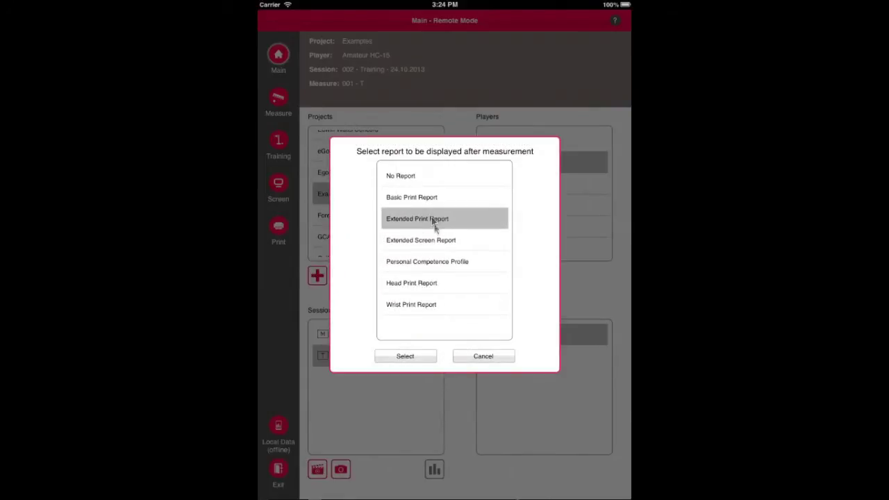
pyautogui.click(423, 181)
pyautogui.click(423, 355)
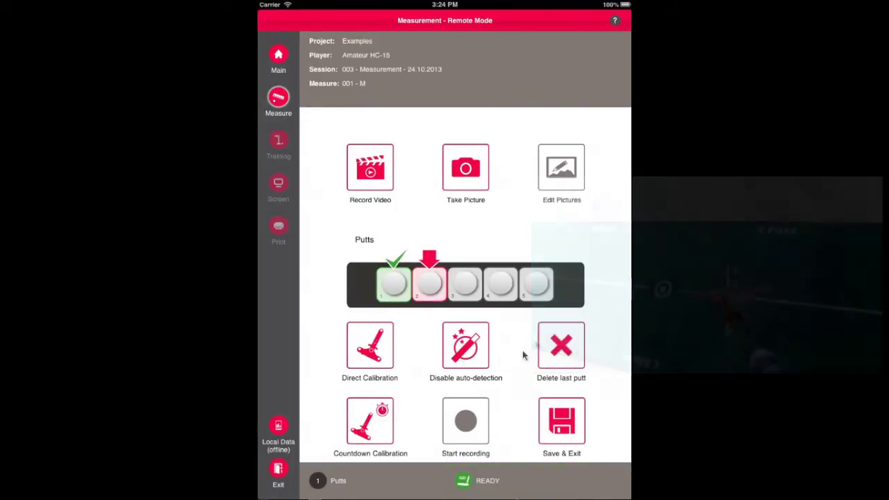
pyautogui.click(561, 345)
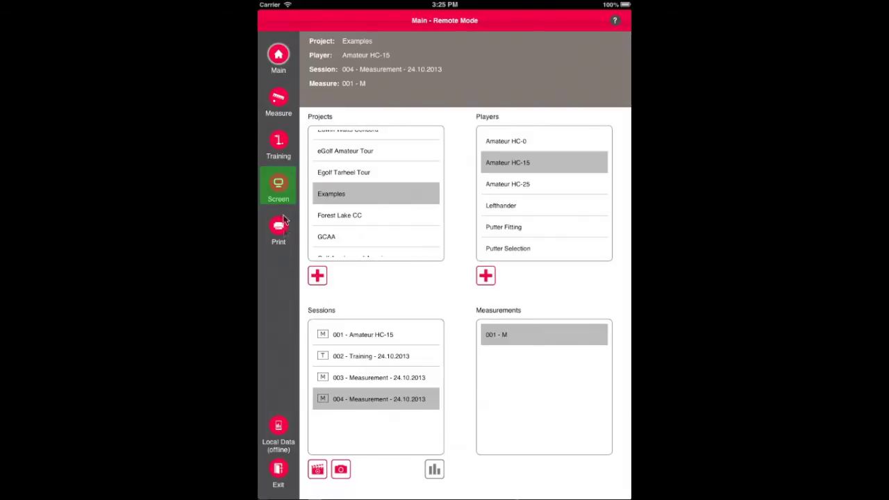
# Load the basic screen report of session 004 and browse its pages to Launch and back to PathSpot
pyautogui.click(279, 186)
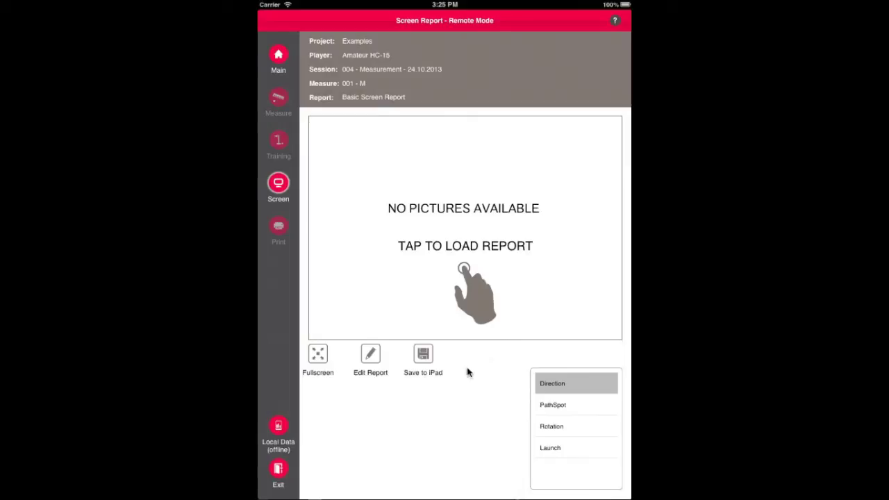
pyautogui.click(470, 233)
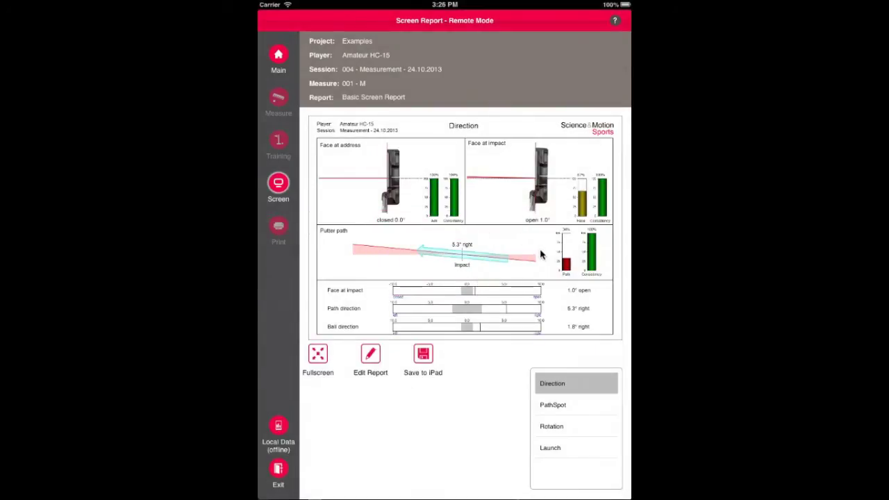
pyautogui.moveTo(544, 232); pyautogui.dragTo(402, 292)
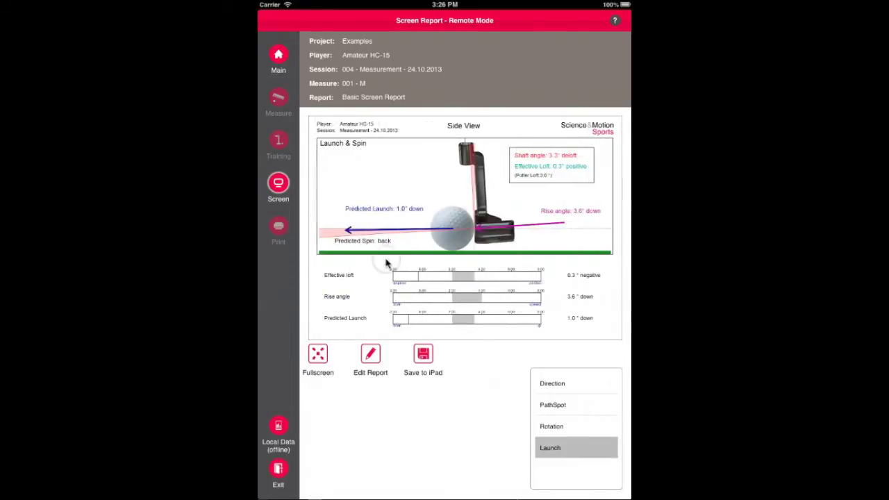
pyautogui.moveTo(387, 260); pyautogui.dragTo(474, 268)
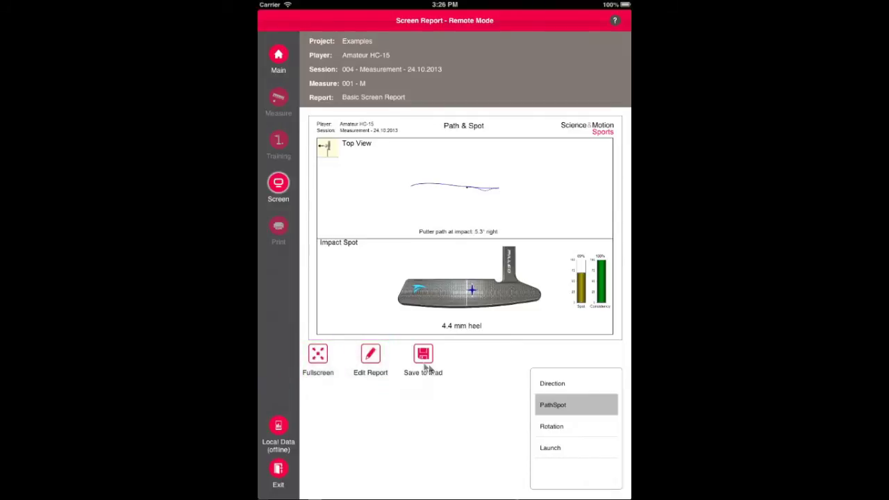
# Save the screen report to the iPad and select session 004 - Measurement of the Examples project in the local data
pyautogui.click(425, 361)
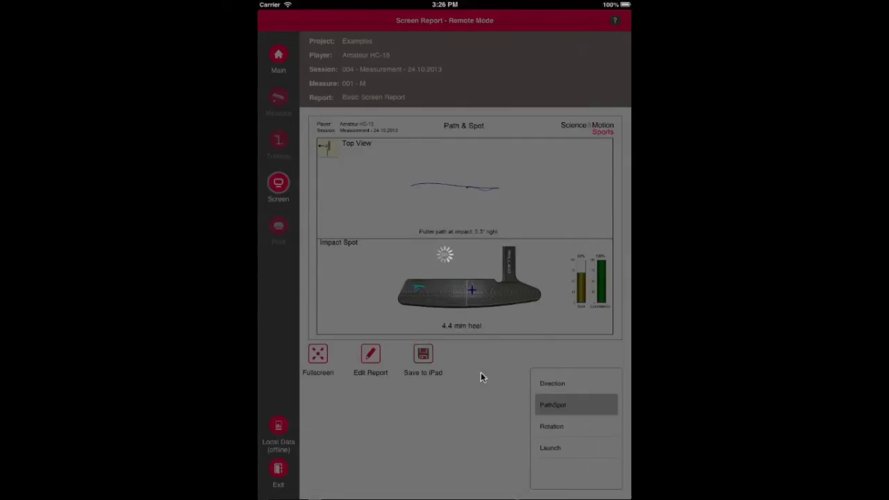
pyautogui.click(456, 283)
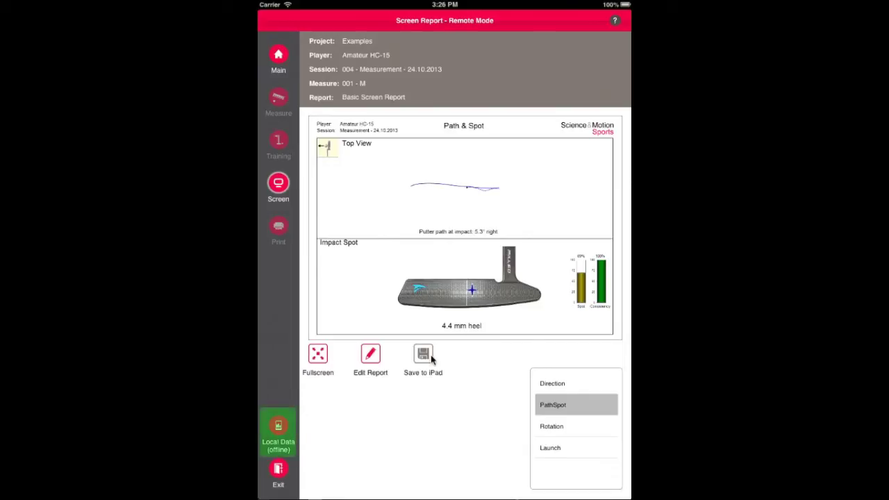
pyautogui.click(280, 431)
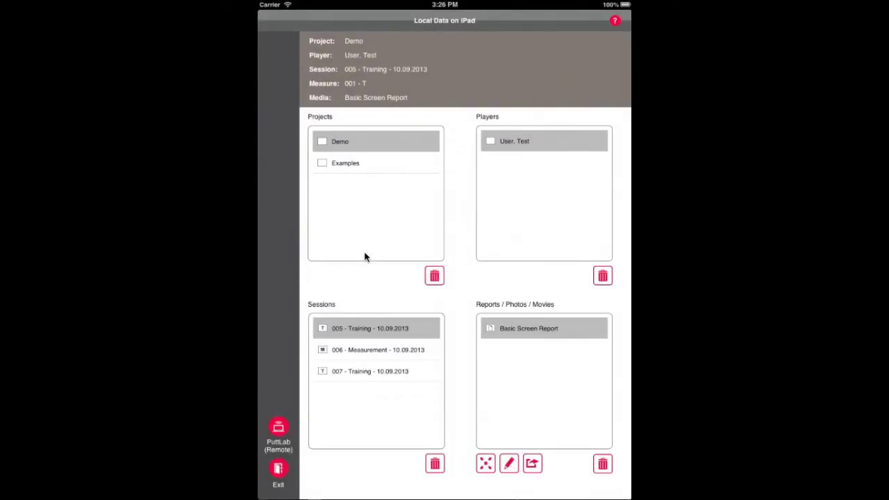
pyautogui.click(356, 164)
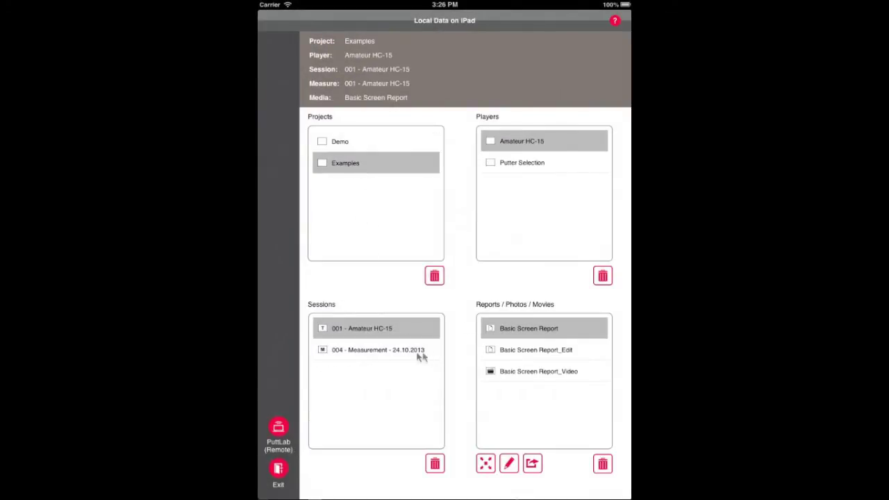
pyautogui.click(415, 355)
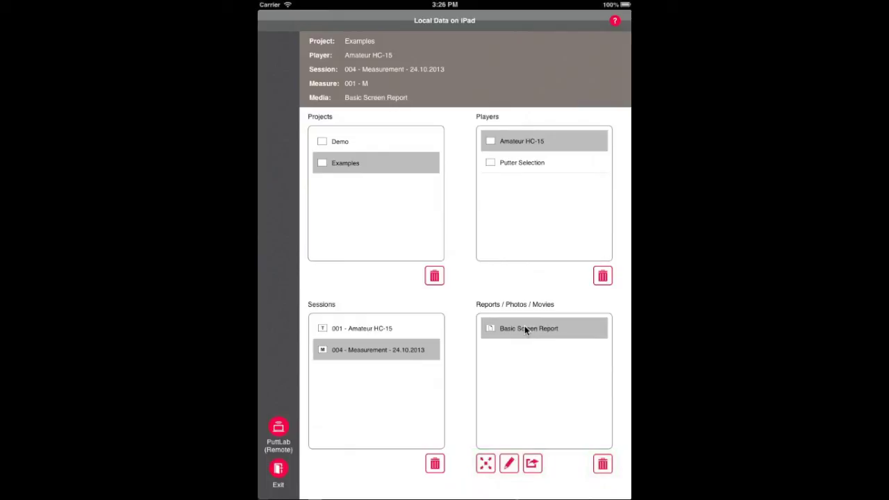
# View the saved Basic Screen Report in fullscreen, examine its PathSpot and Rotation pages, and close it
pyautogui.click(489, 464)
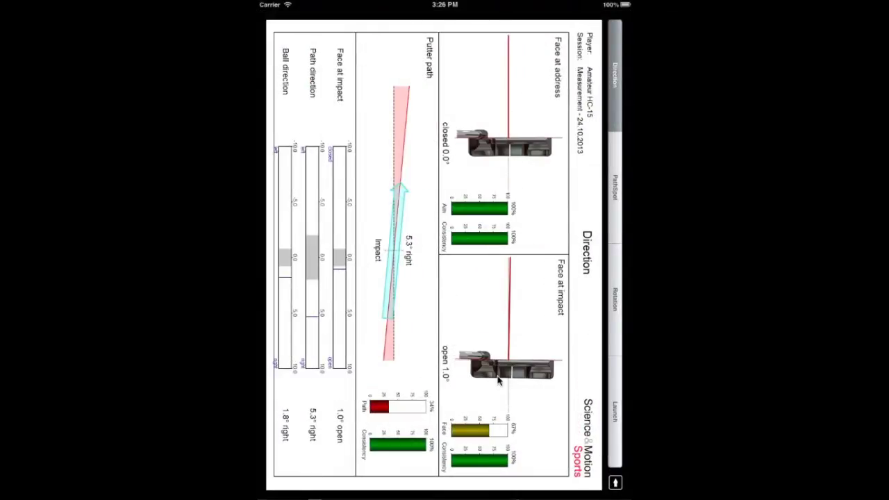
pyautogui.click(614, 218)
pyautogui.click(623, 353)
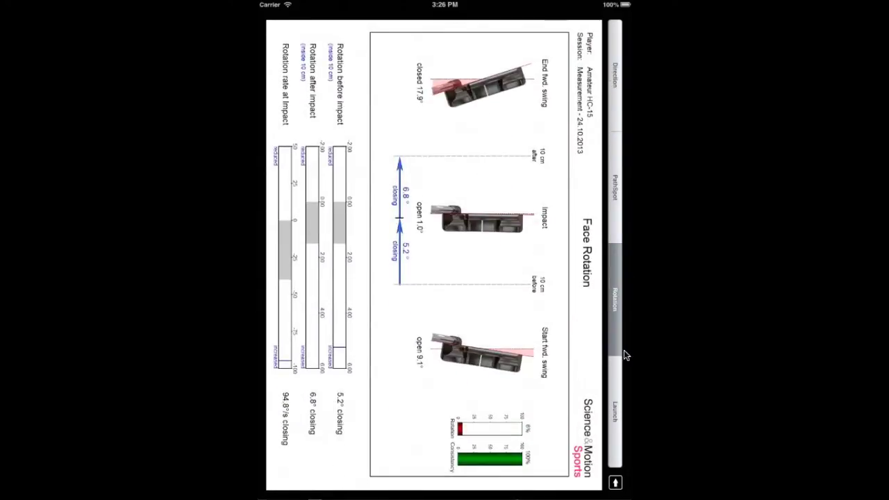
pyautogui.click(615, 484)
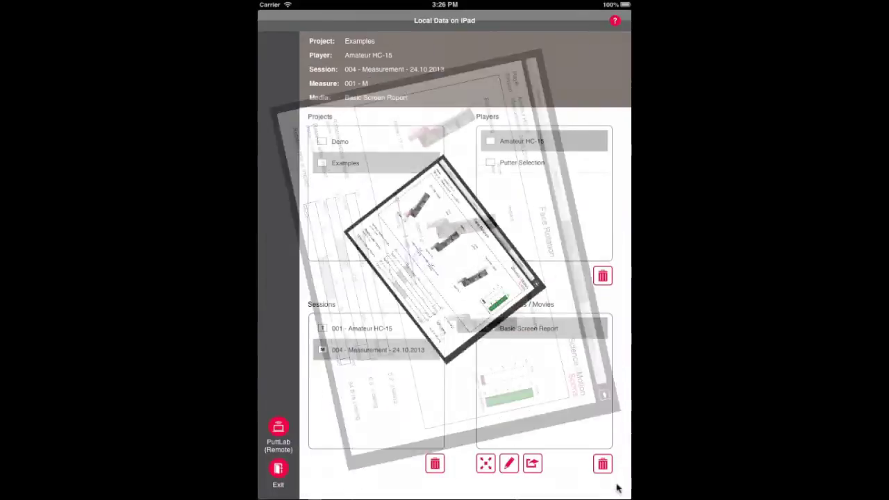